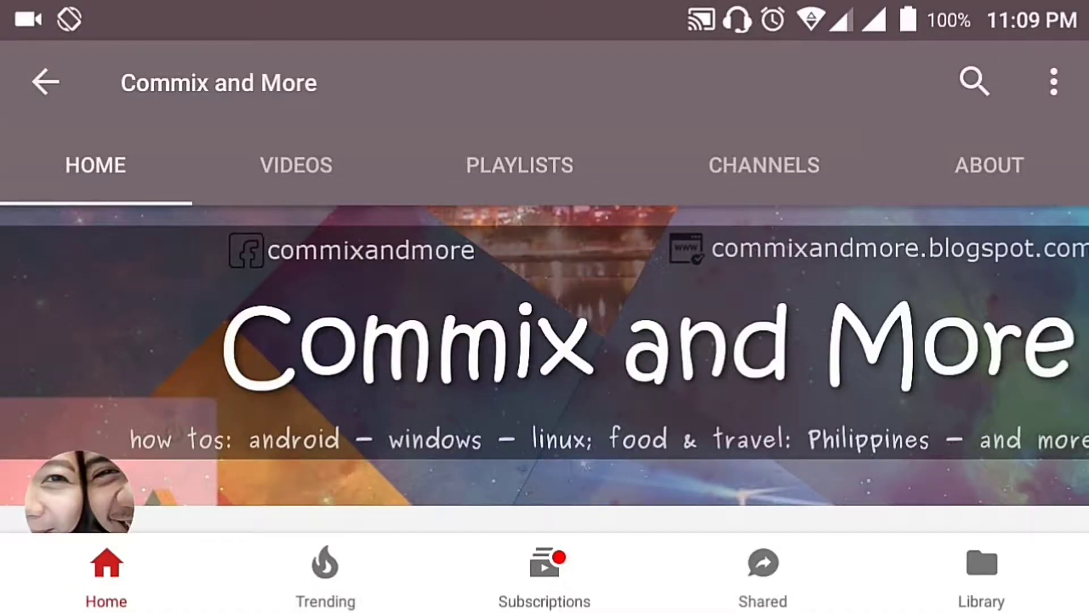
Scroll the Commix and More channel page and subscribe to the channel
{"action": "scroll", "coordinate": [545, 287], "scroll_direction": "down", "scroll_amount": 3}
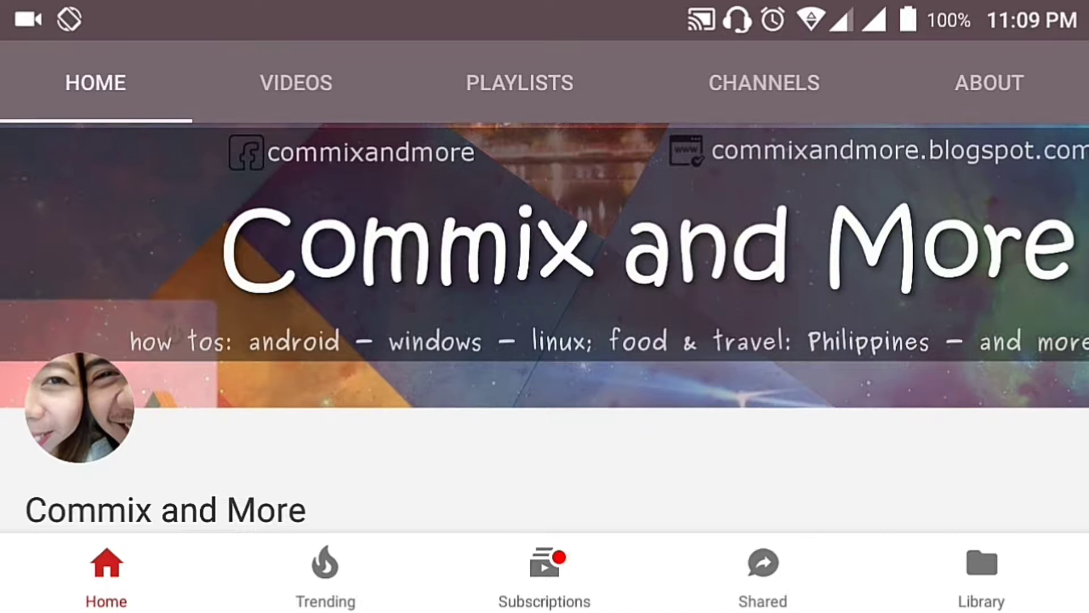
{"action": "scroll", "coordinate": [544, 328], "scroll_direction": "down", "scroll_amount": 3}
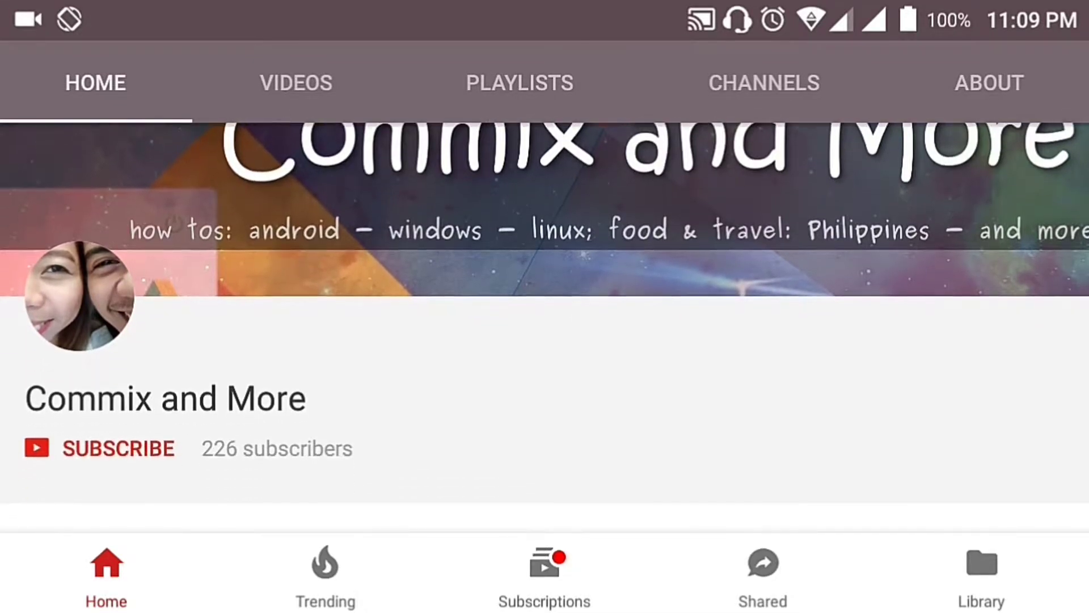
{"action": "left_click", "coordinate": [99, 388]}
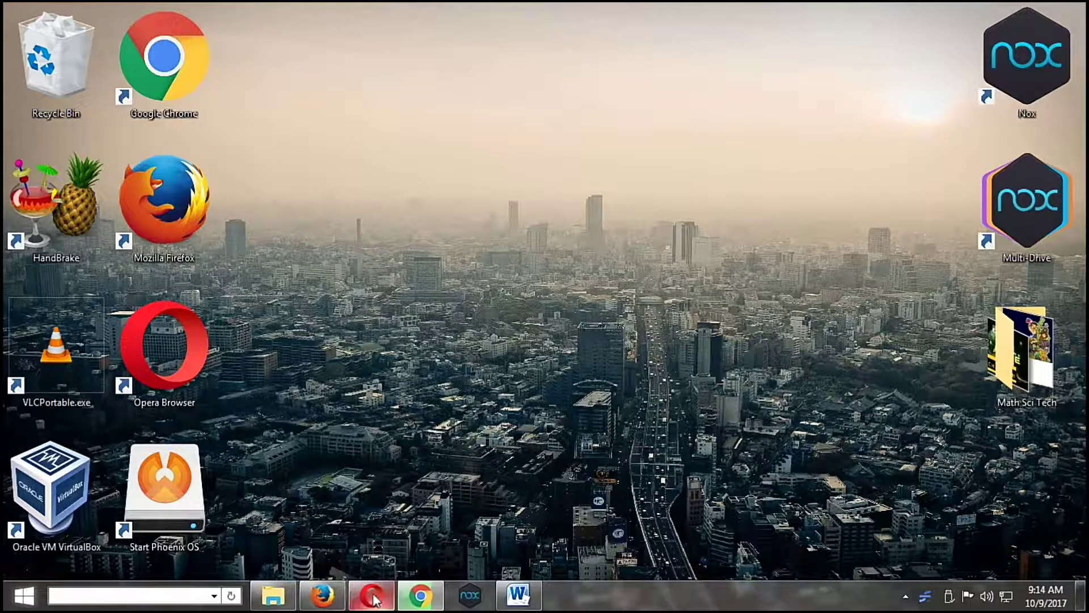
Restore Opera, scroll up, and start the Mobile Legends recharge video playing
{"action": "left_click", "coordinate": [371, 596]}
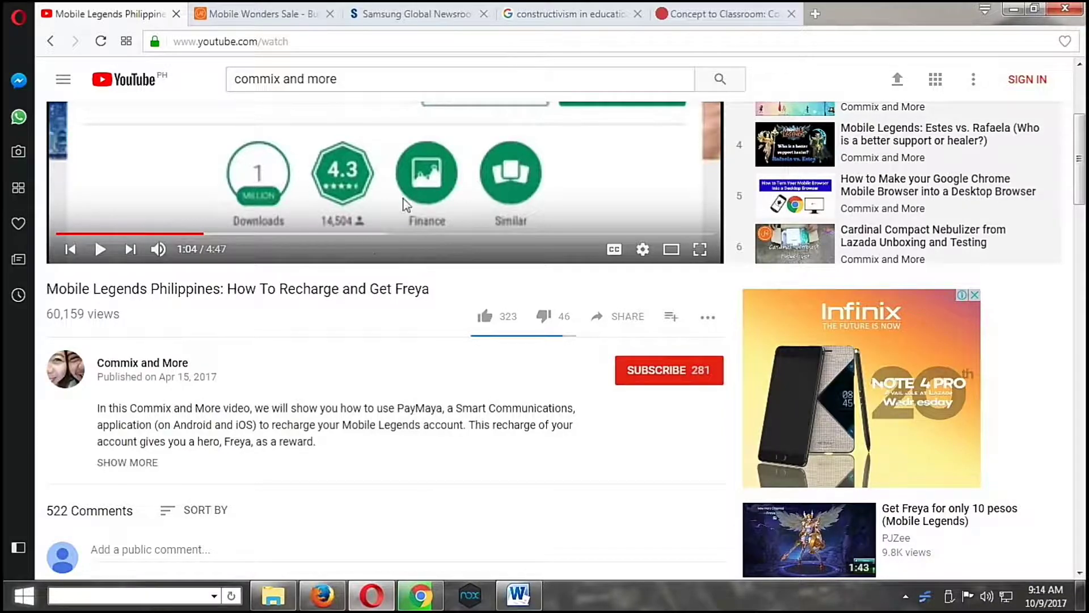
{"action": "scroll", "coordinate": [160, 208], "scroll_direction": "up", "scroll_amount": 4}
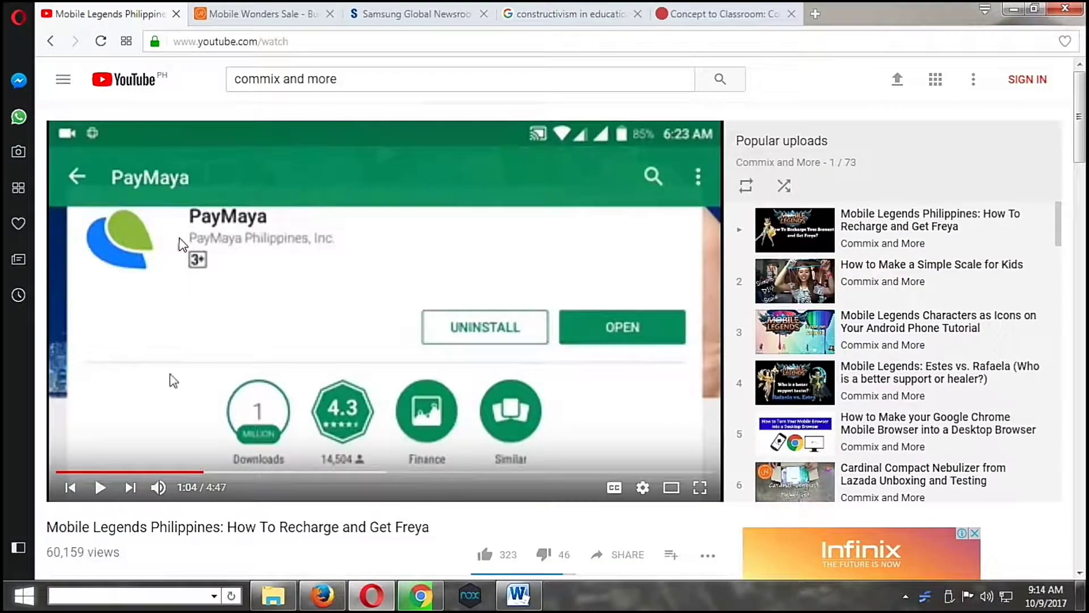
{"action": "left_click", "coordinate": [100, 488]}
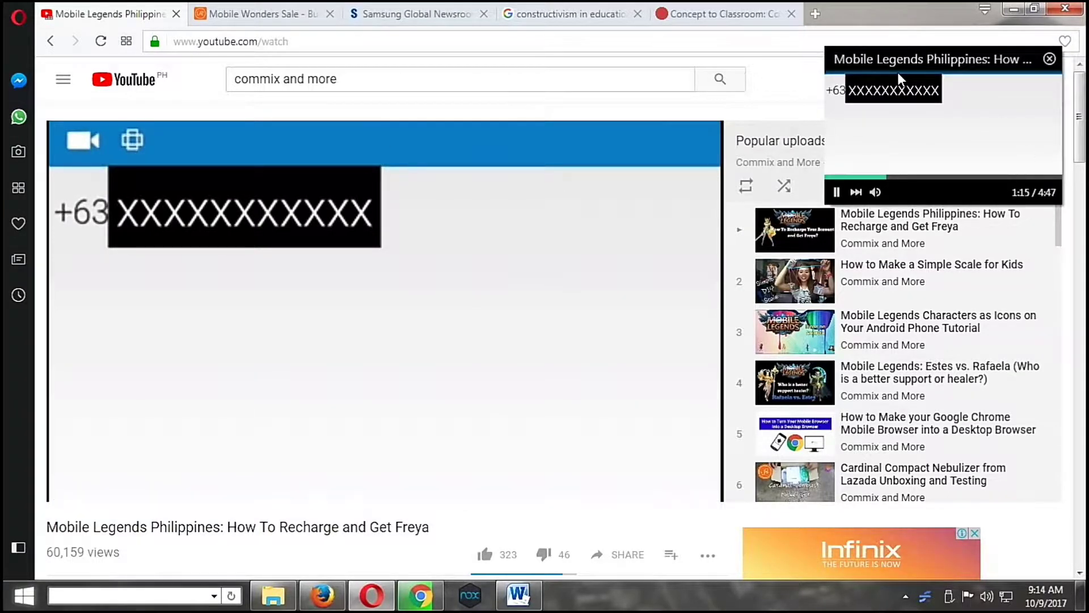
Minimize Opera, nudge the floating video toward the top right, and bring up Chapter 1.docx
{"action": "left_click", "coordinate": [1012, 9]}
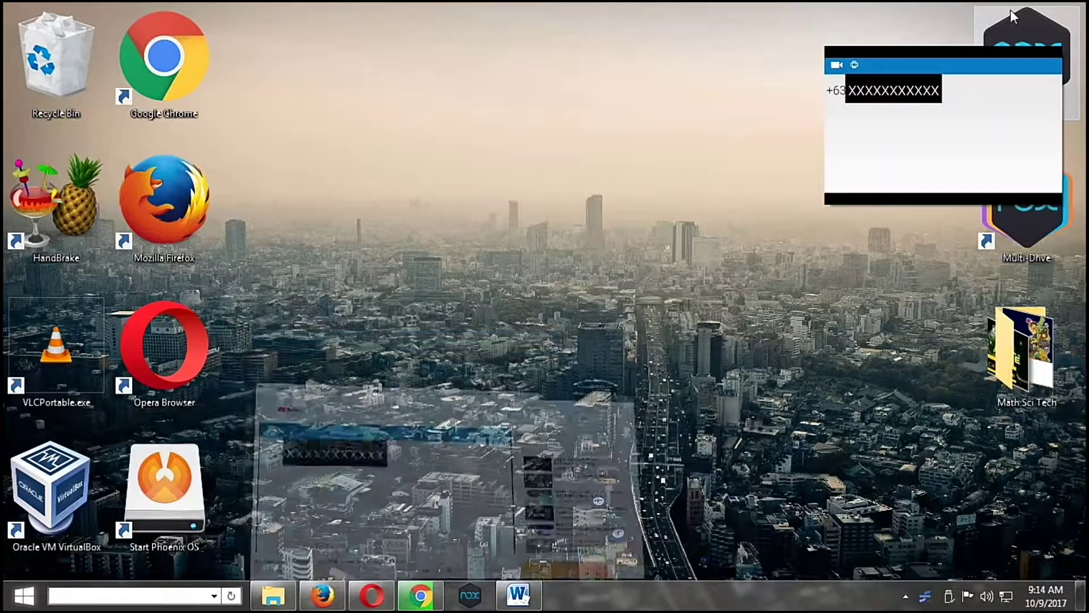
{"action": "left_click_drag", "start_coordinate": [924, 50], "coordinate": [943, 23]}
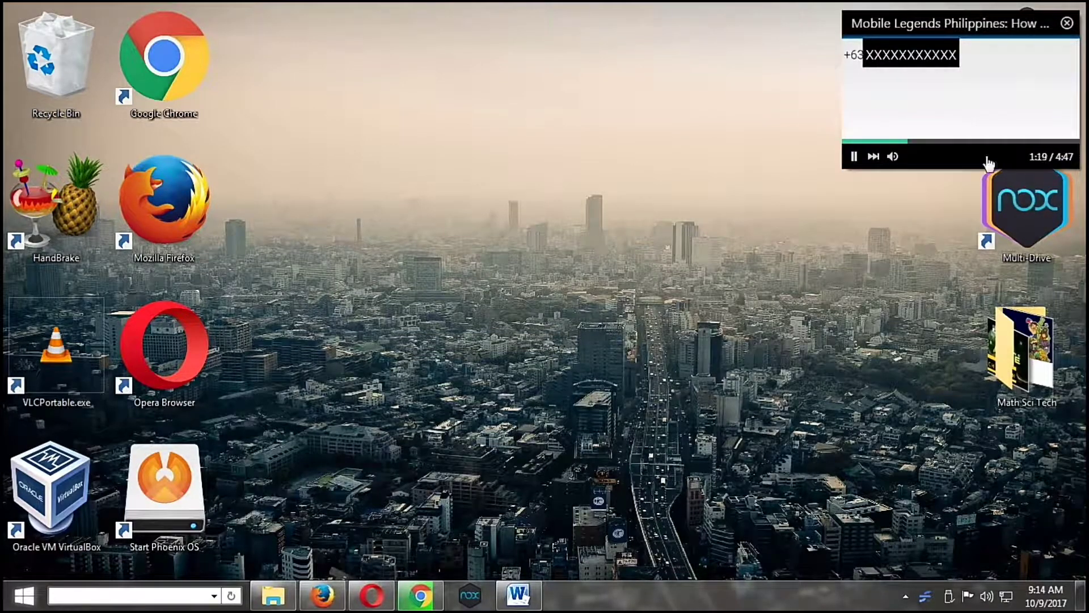
{"action": "left_click", "coordinate": [518, 595]}
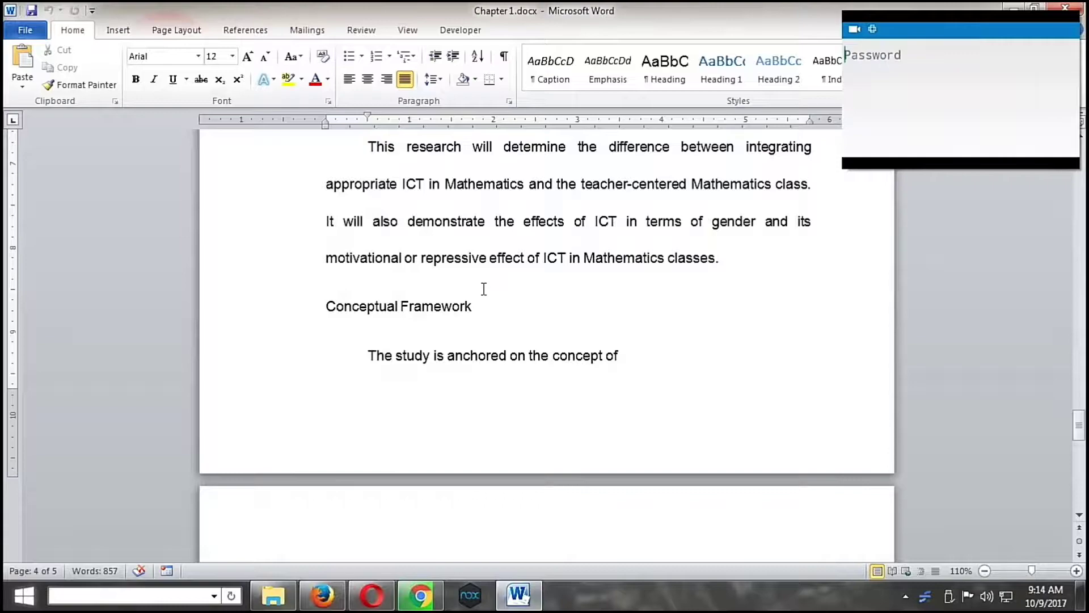
Scroll the document and drag the floating video down into the lower-right corner
{"action": "scroll", "coordinate": [512, 325], "scroll_direction": "up", "scroll_amount": 12}
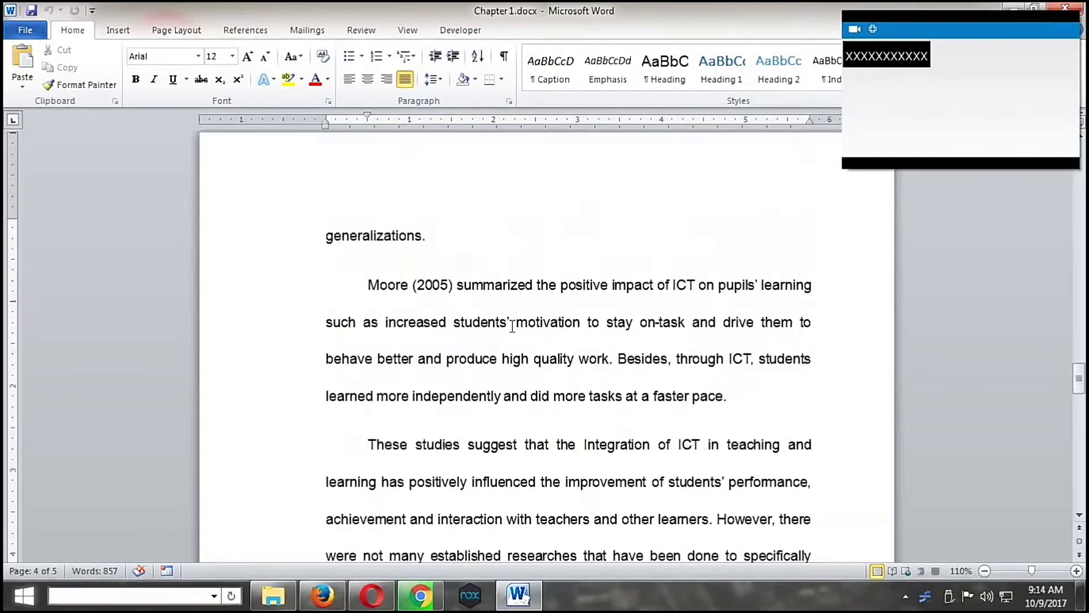
{"action": "scroll", "coordinate": [512, 326], "scroll_direction": "up", "scroll_amount": 10}
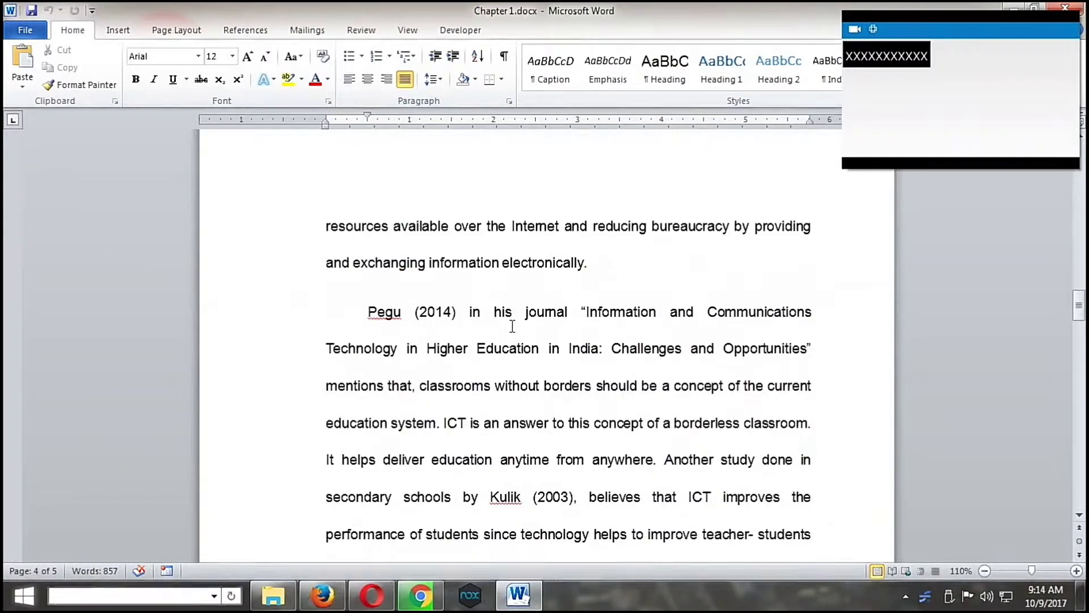
{"action": "scroll", "coordinate": [512, 326], "scroll_direction": "down", "scroll_amount": 5}
{"action": "mouse_move", "coordinate": [959, 38]}
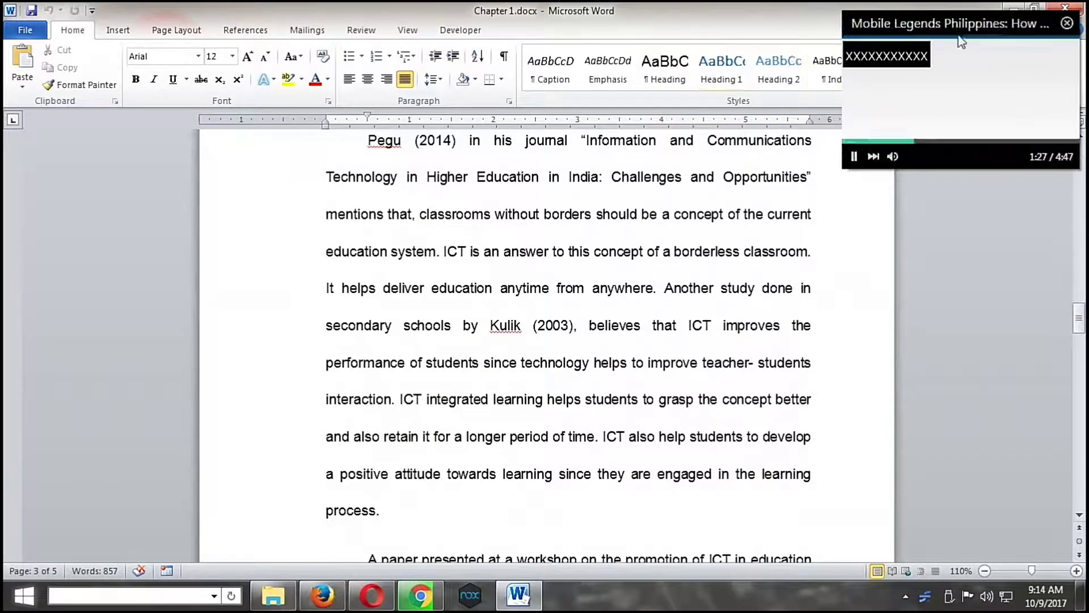
{"action": "left_click_drag", "start_coordinate": [999, 14], "coordinate": [1001, 421]}
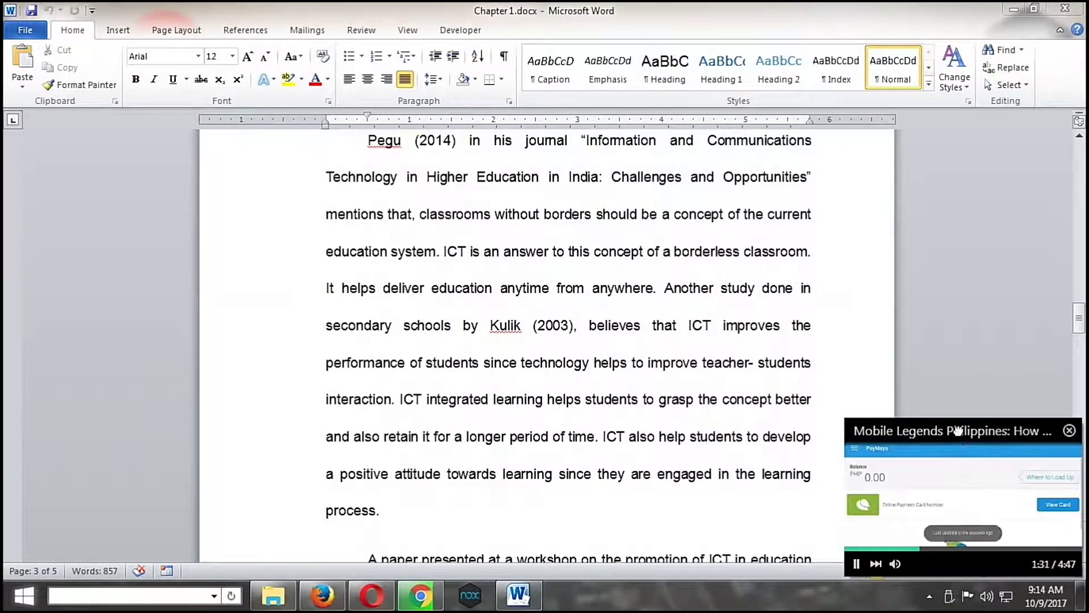
{"action": "left_click_drag", "start_coordinate": [919, 428], "coordinate": [954, 424]}
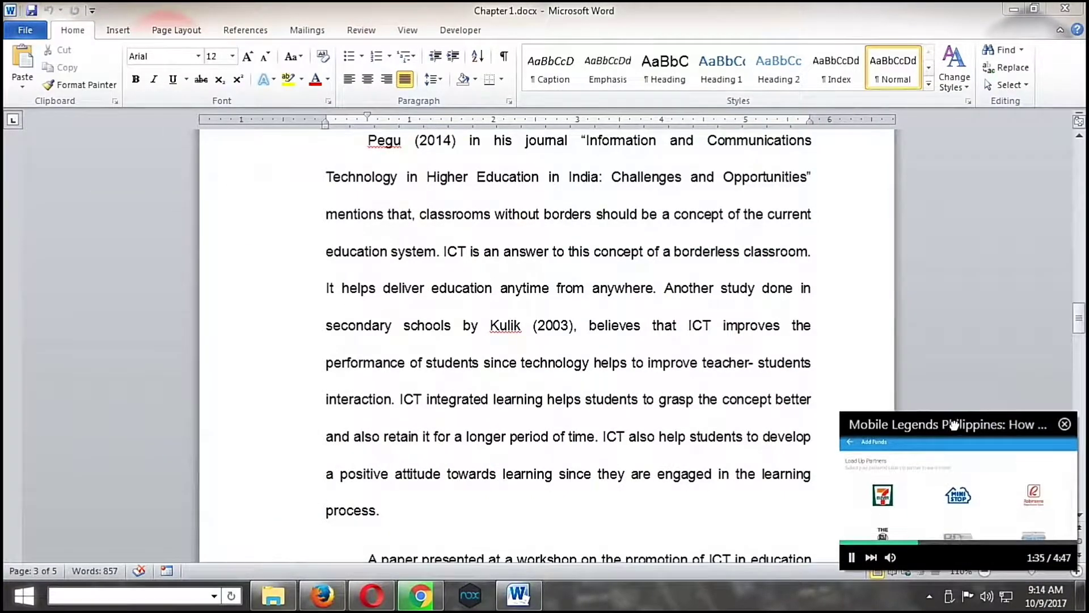
Minimize Word, bring up Chrome, open and close its menu, then minimize Chrome
{"action": "left_click", "coordinate": [1014, 9]}
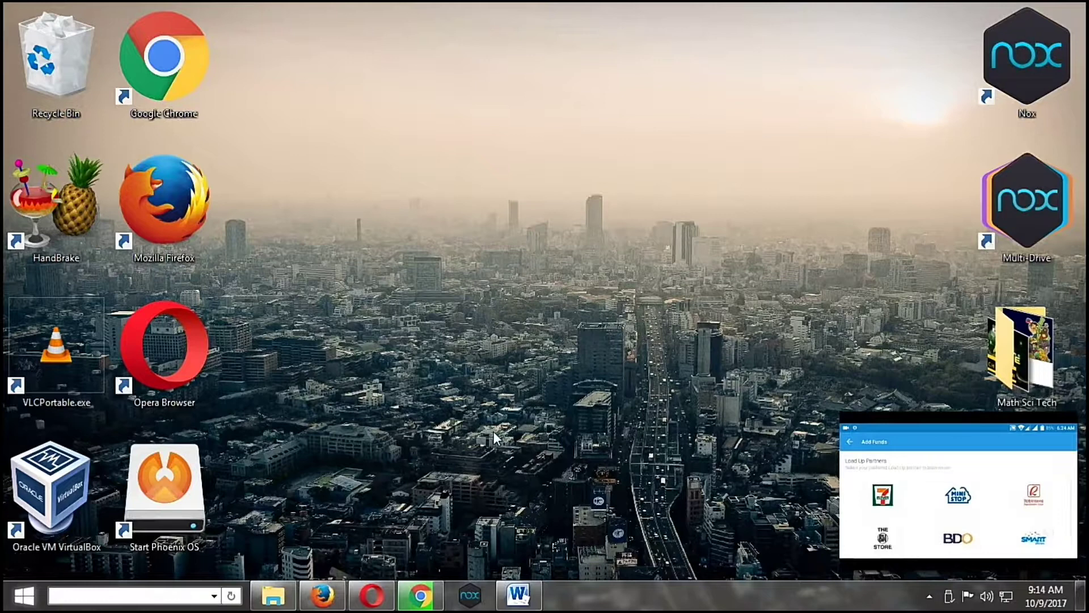
{"action": "left_click", "coordinate": [423, 595]}
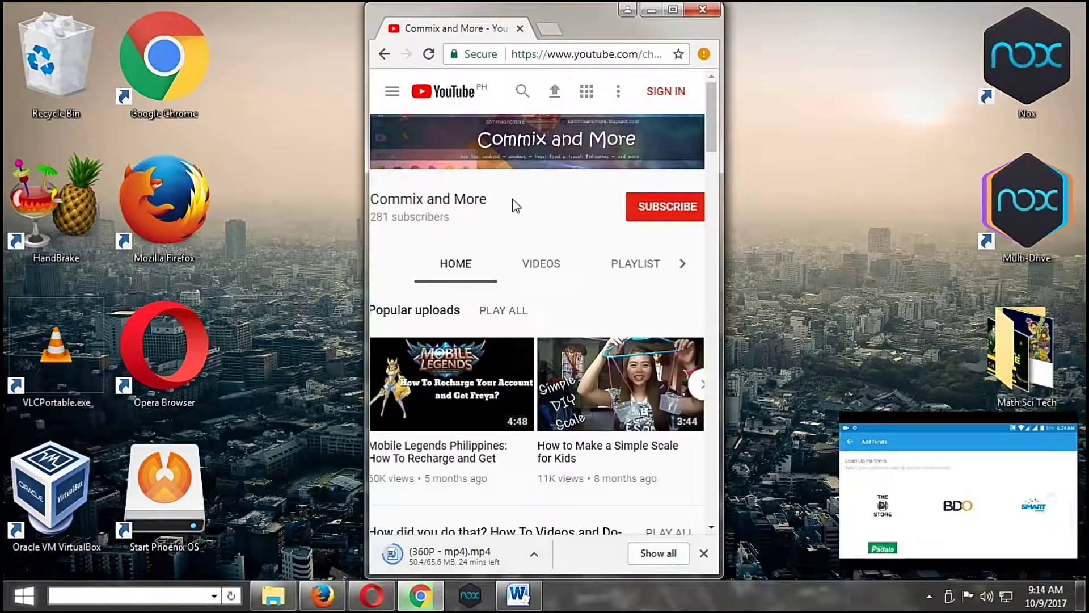
{"action": "left_click", "coordinate": [702, 55]}
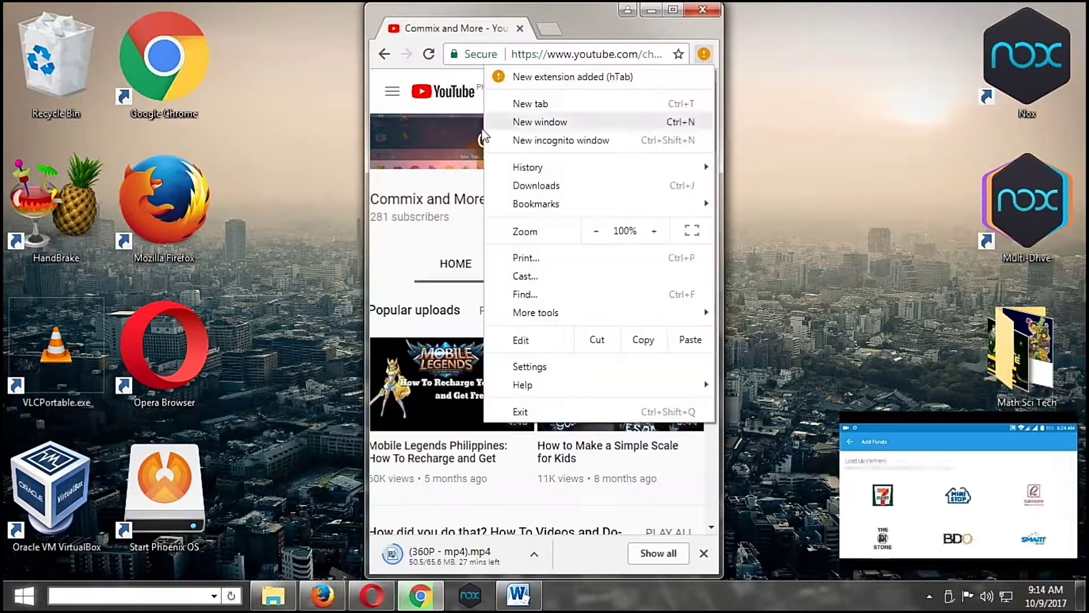
{"action": "left_click", "coordinate": [702, 55]}
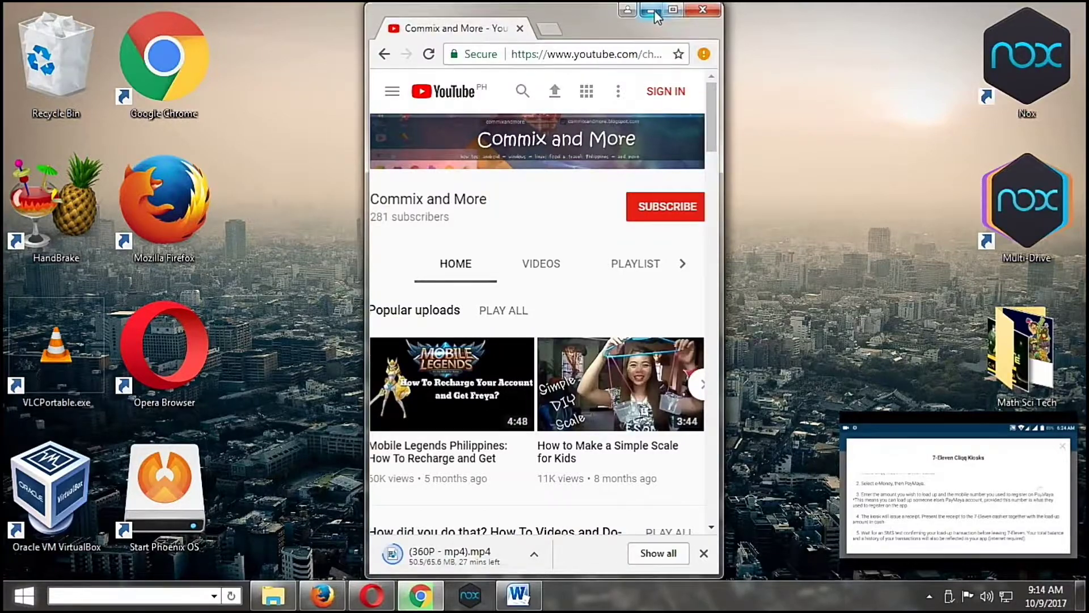
{"action": "left_click", "coordinate": [651, 9]}
Restore Opera and scroll through the Mobile Wonders Sale tab
{"action": "left_click", "coordinate": [372, 596]}
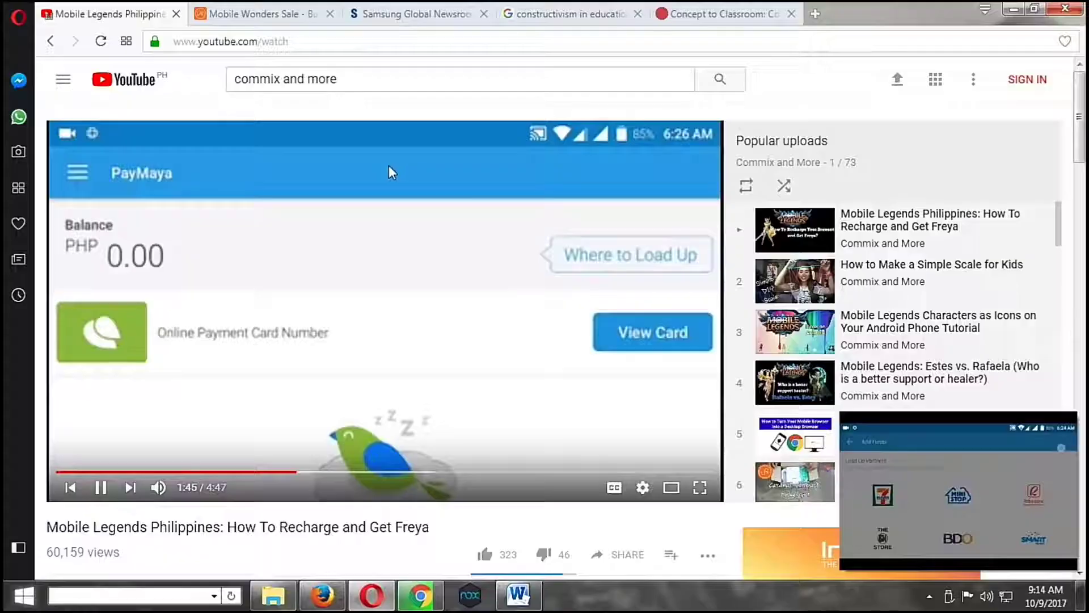
{"action": "left_click", "coordinate": [293, 16]}
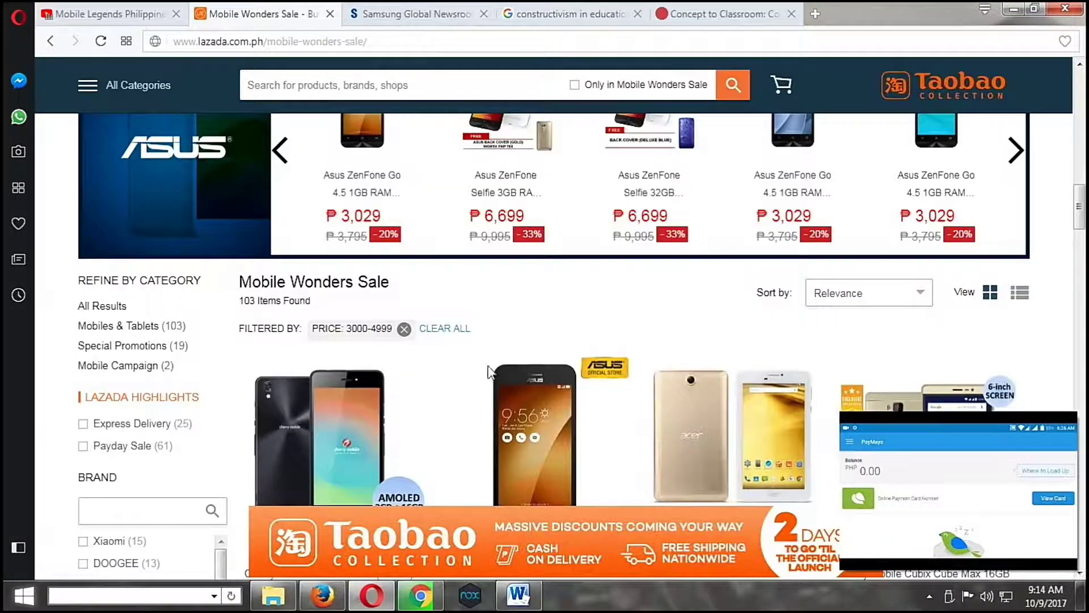
{"action": "scroll", "coordinate": [504, 385], "scroll_direction": "up", "scroll_amount": 5}
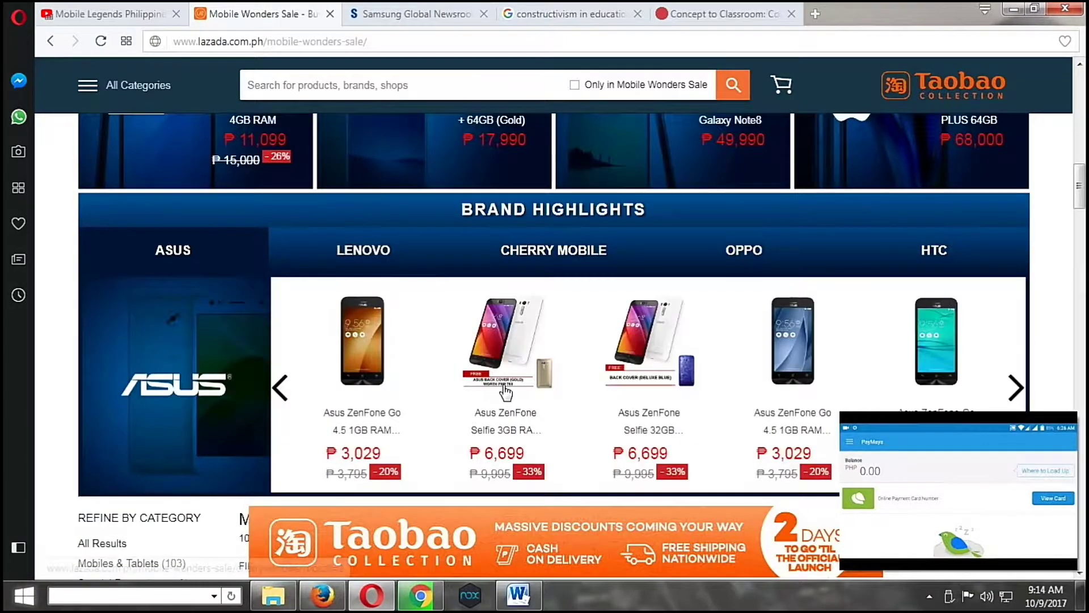
{"action": "scroll", "coordinate": [505, 392], "scroll_direction": "up", "scroll_amount": 10}
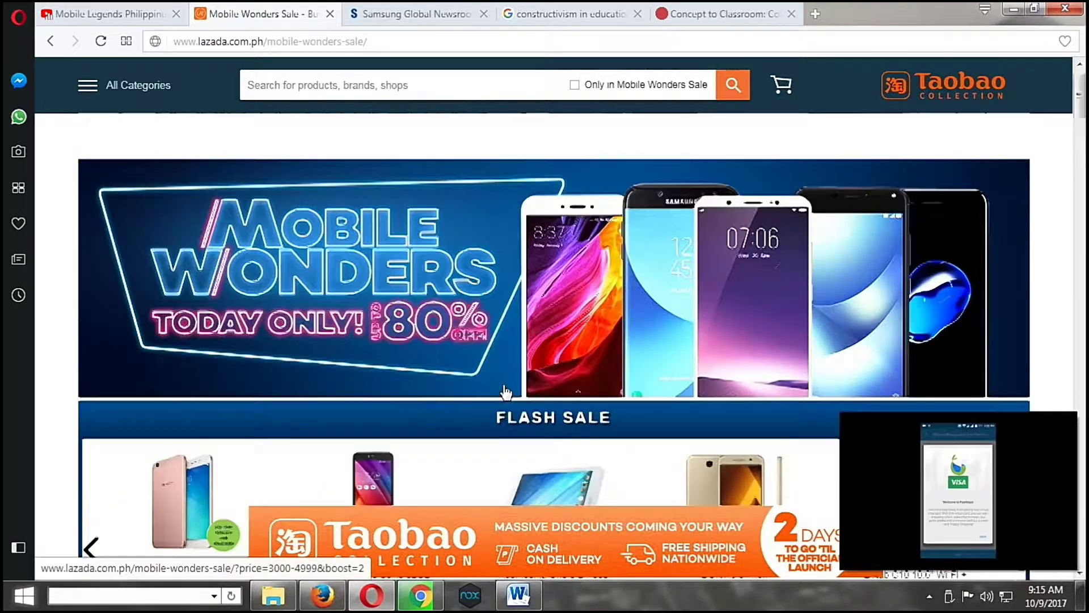
{"action": "scroll", "coordinate": [504, 386], "scroll_direction": "up", "scroll_amount": 3}
Check the constructivism search results, then scroll the Concept to Classroom page to its Transcript videos
{"action": "left_click", "coordinate": [567, 14]}
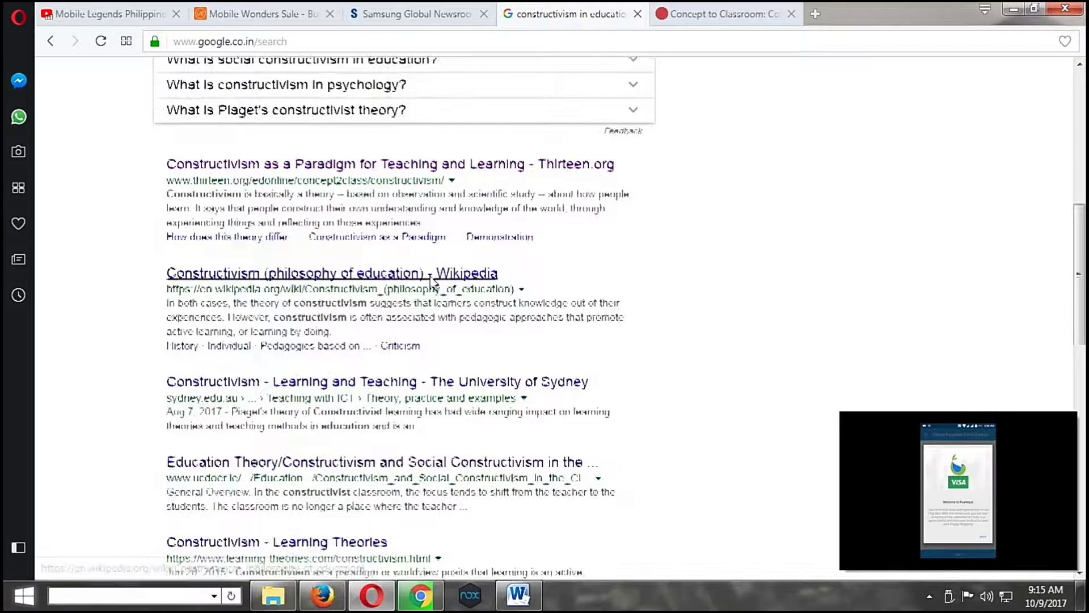
{"action": "scroll", "coordinate": [433, 281], "scroll_direction": "down", "scroll_amount": 12}
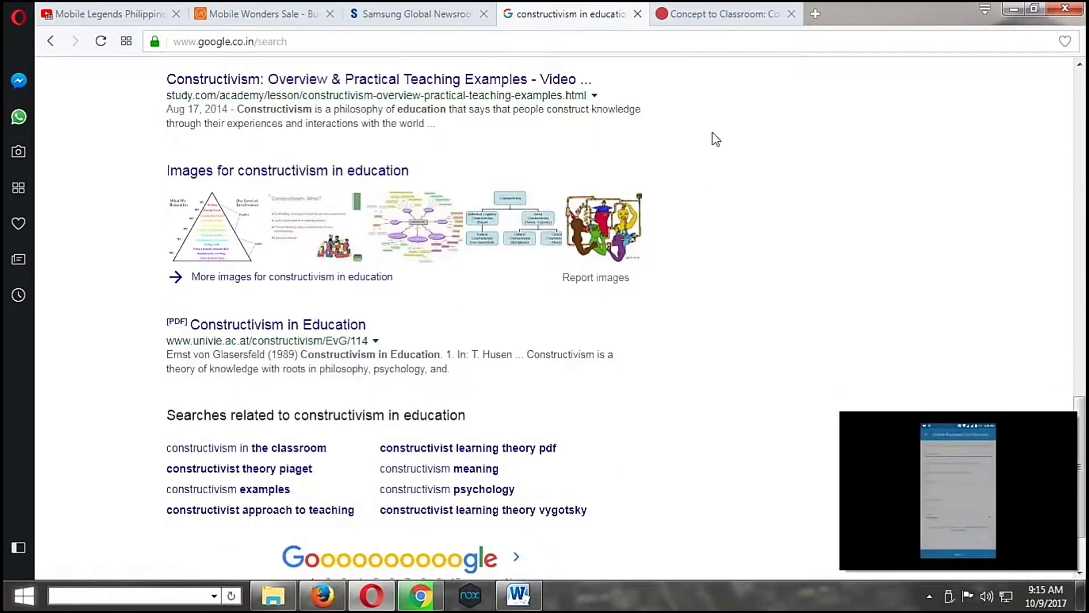
{"action": "left_click", "coordinate": [712, 13]}
{"action": "scroll", "coordinate": [468, 274], "scroll_direction": "down", "scroll_amount": 10}
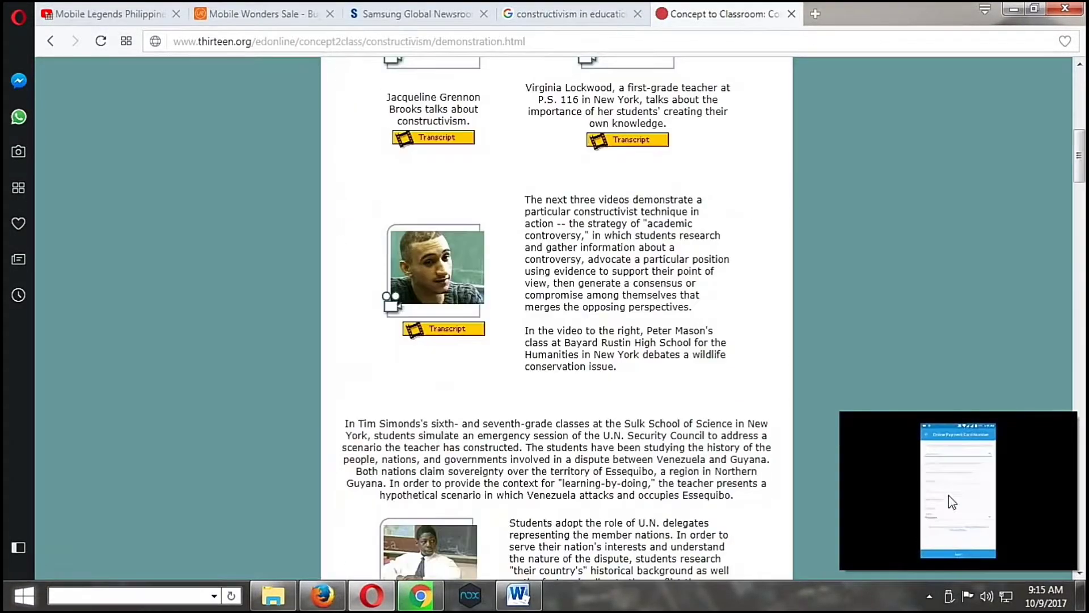
{"action": "mouse_move", "coordinate": [951, 495]}
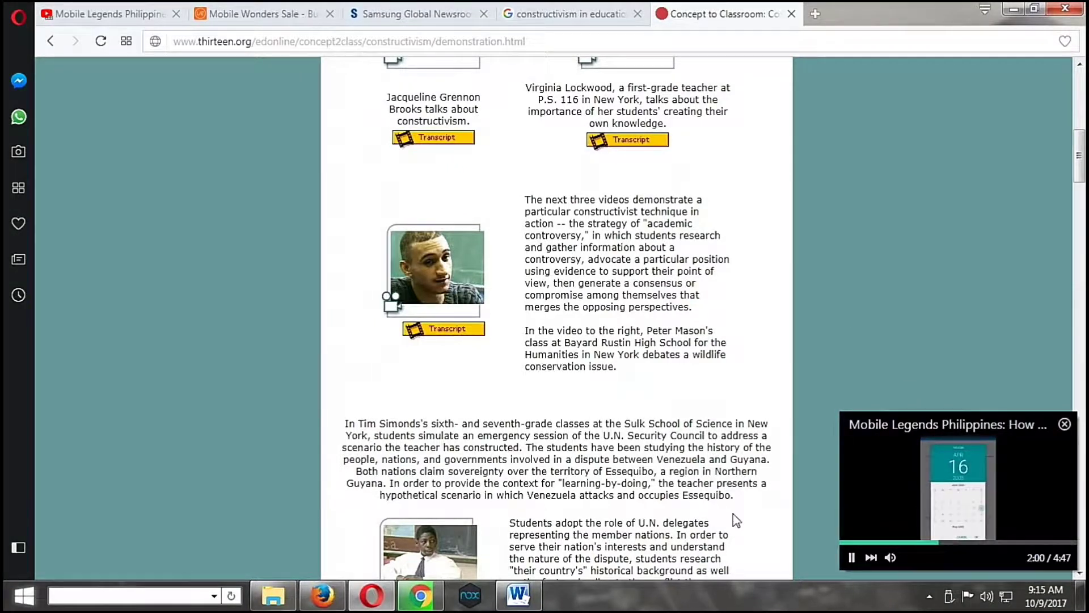
{"action": "mouse_move", "coordinate": [322, 603]}
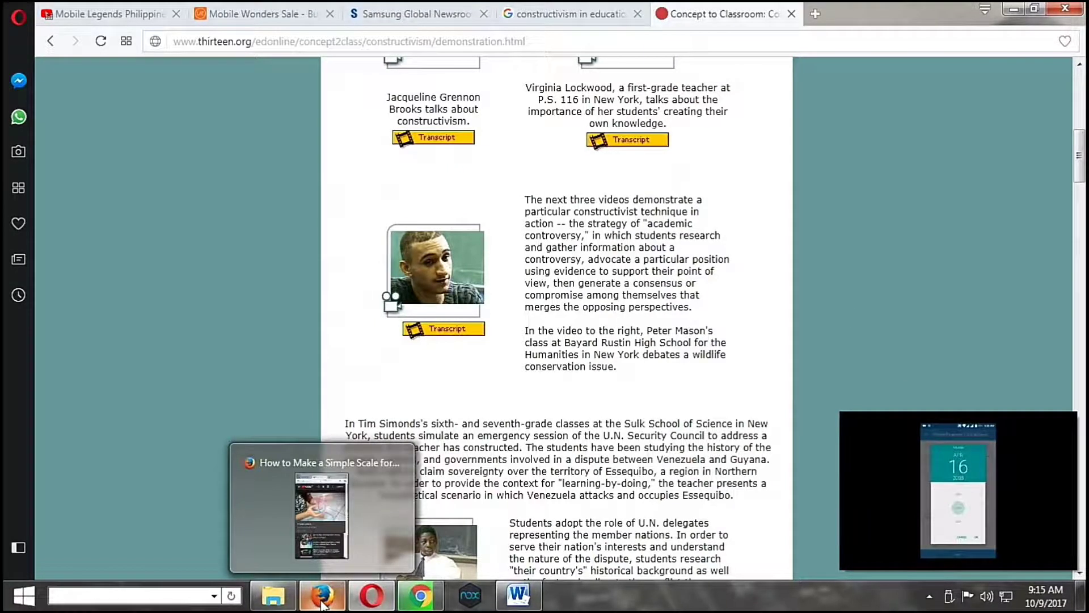
Bring up and minimize the ICT in Math Research Paper folder, then show the desktop with Win+D
{"action": "left_click", "coordinate": [273, 596]}
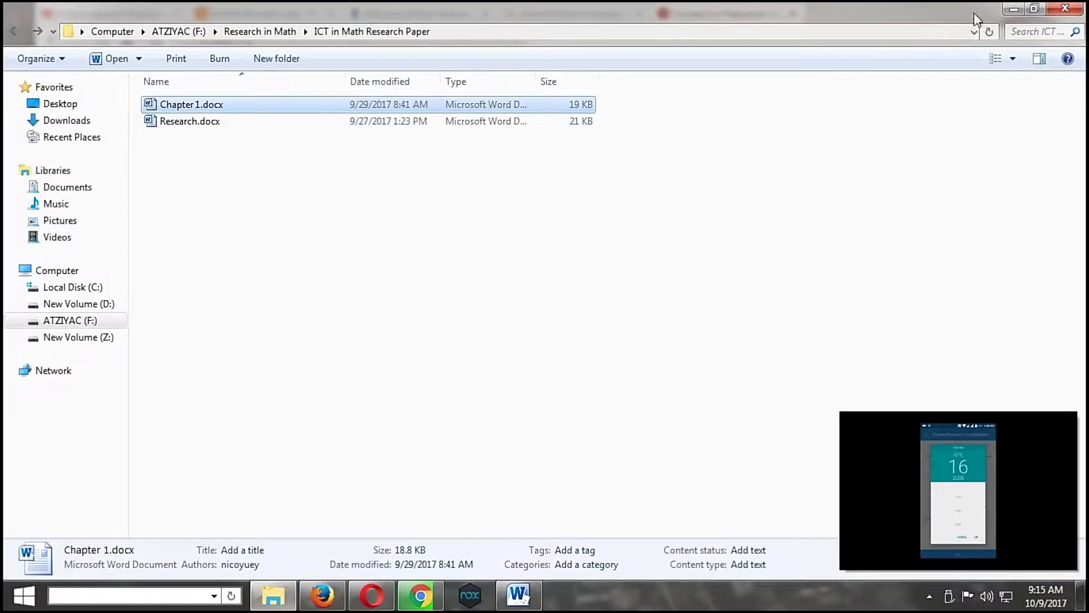
{"action": "left_click", "coordinate": [1012, 9]}
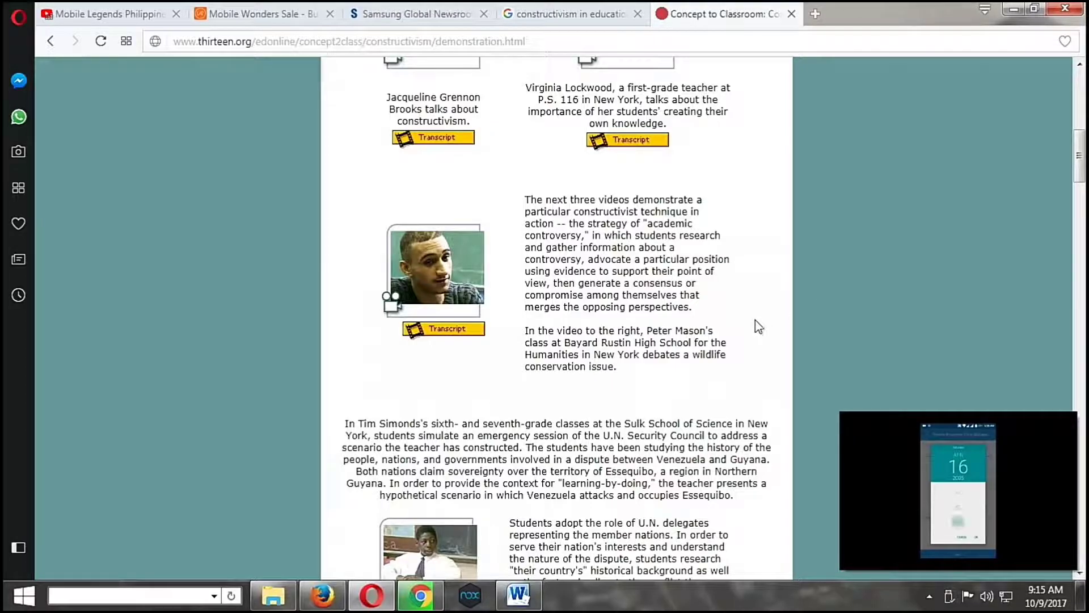
{"action": "key", "text": "super+d"}
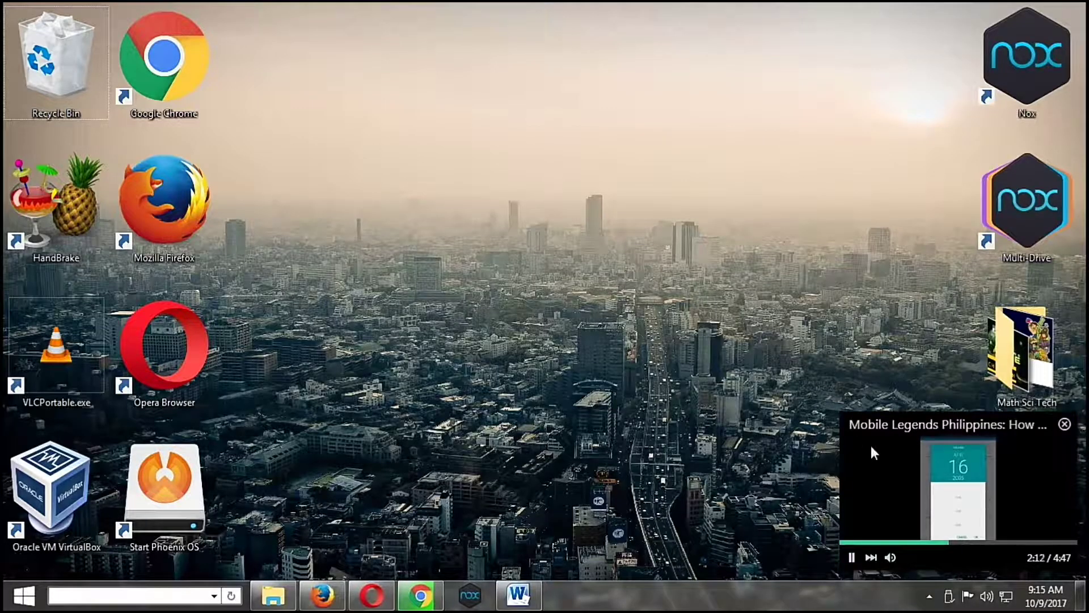
Move the floating video up, pause it at 2:25, then resize it back into the lower right
{"action": "left_click_drag", "start_coordinate": [917, 419], "coordinate": [901, 318]}
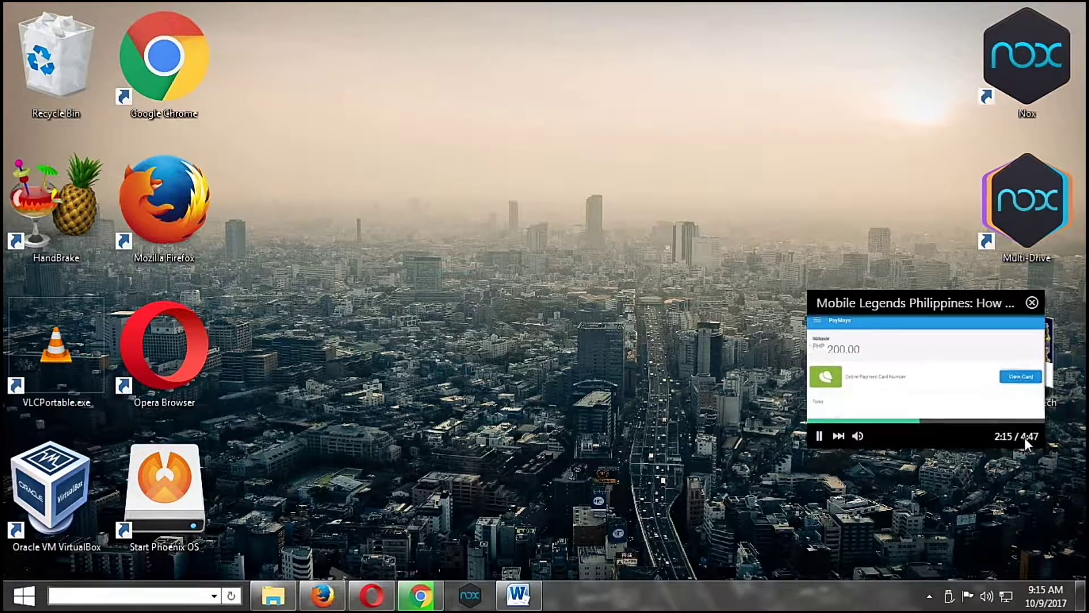
{"action": "left_click", "coordinate": [819, 436]}
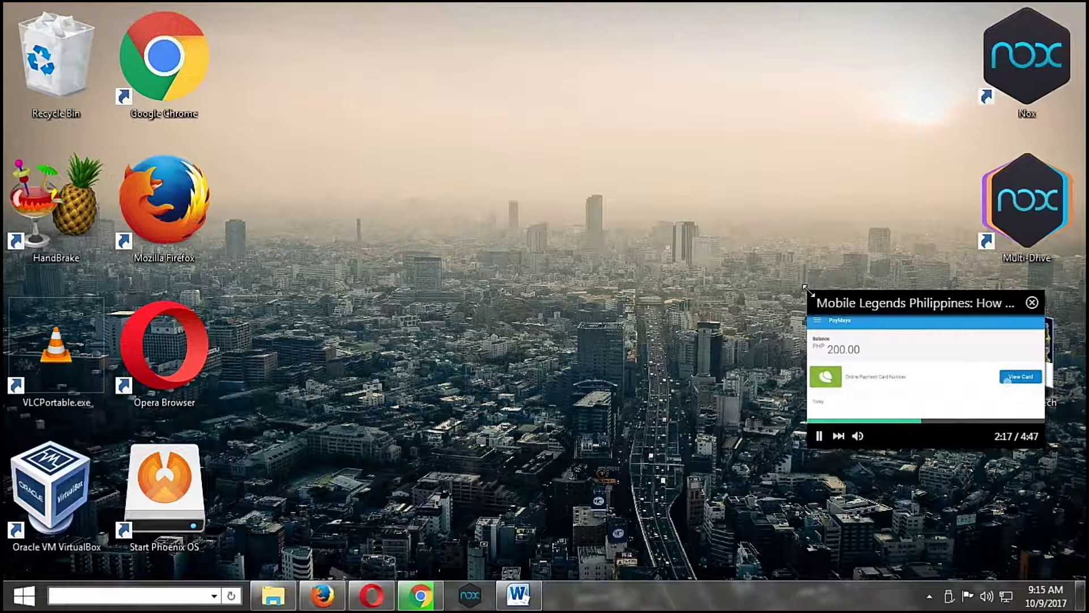
{"action": "mouse_move", "coordinate": [807, 288]}
{"action": "left_mouse_down"}
{"action": "mouse_move", "coordinate": [586, 155]}
{"action": "mouse_move", "coordinate": [746, 269]}
{"action": "mouse_move", "coordinate": [818, 301]}
{"action": "left_mouse_up"}
{"action": "left_click_drag", "start_coordinate": [889, 302], "coordinate": [927, 430]}
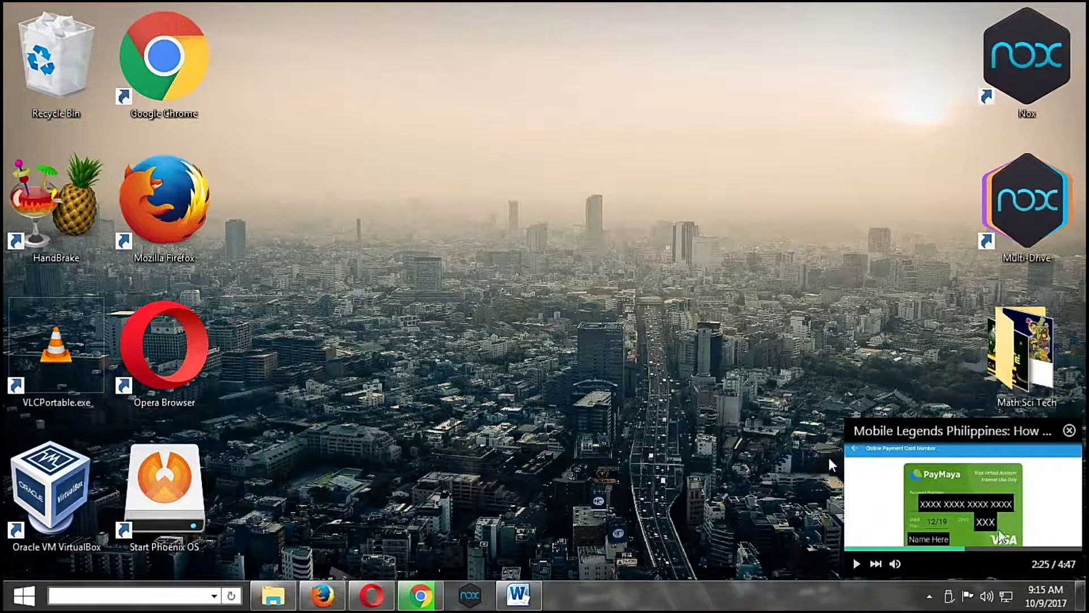
{"action": "mouse_move", "coordinate": [965, 432]}
{"action": "left_mouse_down"}
{"action": "mouse_move", "coordinate": [956, 348]}
{"action": "mouse_move", "coordinate": [967, 79]}
{"action": "mouse_move", "coordinate": [776, 122]}
{"action": "mouse_move", "coordinate": [178, 412]}
{"action": "mouse_move", "coordinate": [163, 431]}
{"action": "mouse_move", "coordinate": [504, 323]}
{"action": "mouse_move", "coordinate": [919, 424]}
{"action": "mouse_move", "coordinate": [966, 423]}
{"action": "left_mouse_up"}
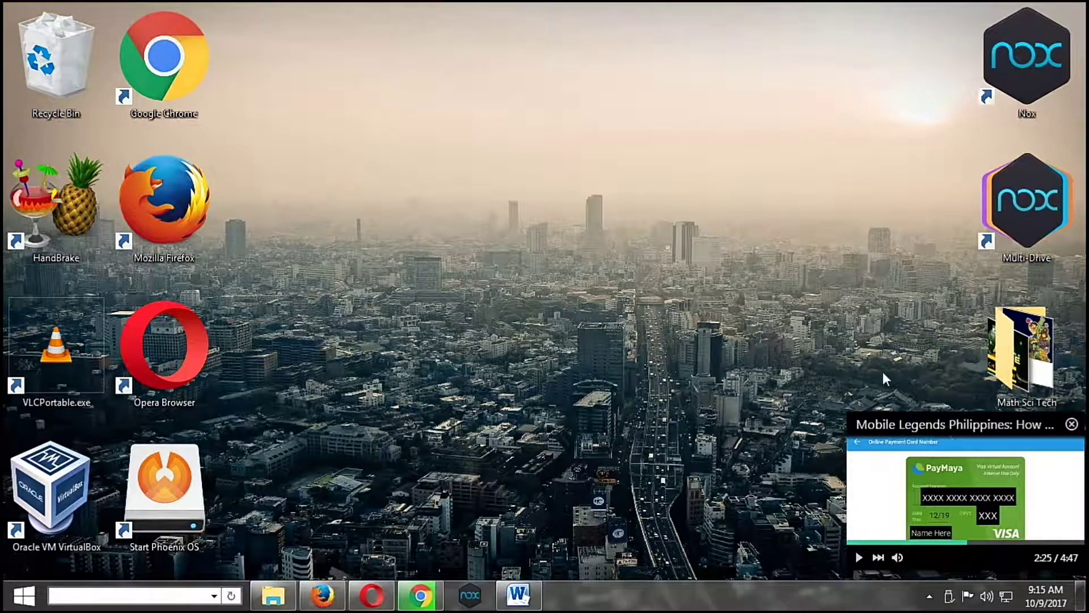
{"action": "left_click", "coordinate": [372, 605]}
Clone the YouTube video tab and close the original YouTube tab
{"action": "key", "text": "ctrl+Tab"}
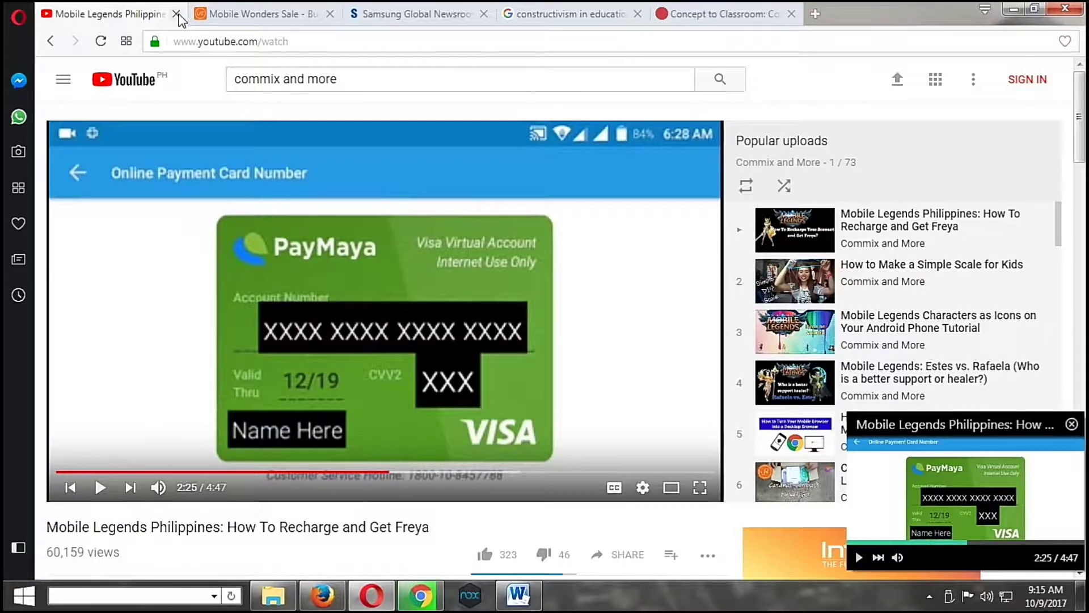
{"action": "right_click", "coordinate": [140, 18]}
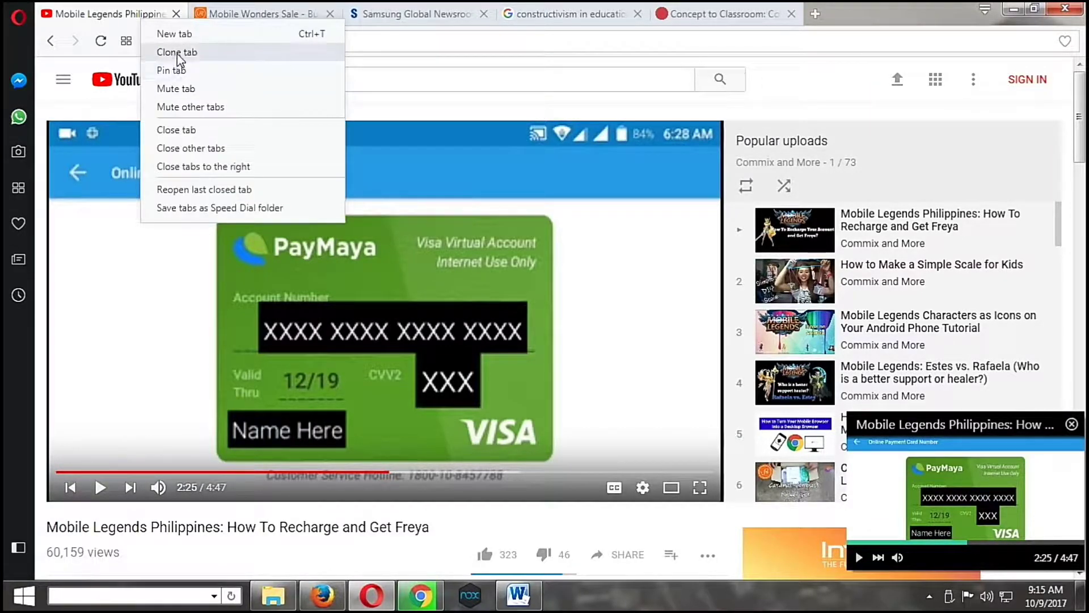
{"action": "left_click", "coordinate": [177, 52]}
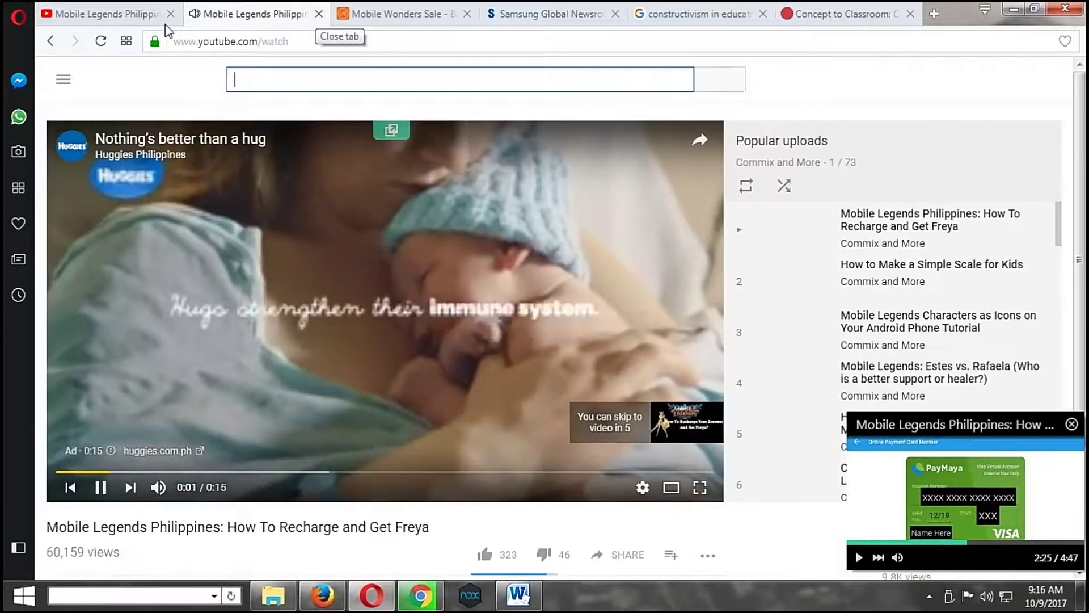
{"action": "left_click", "coordinate": [162, 14]}
{"action": "left_click", "coordinate": [170, 14]}
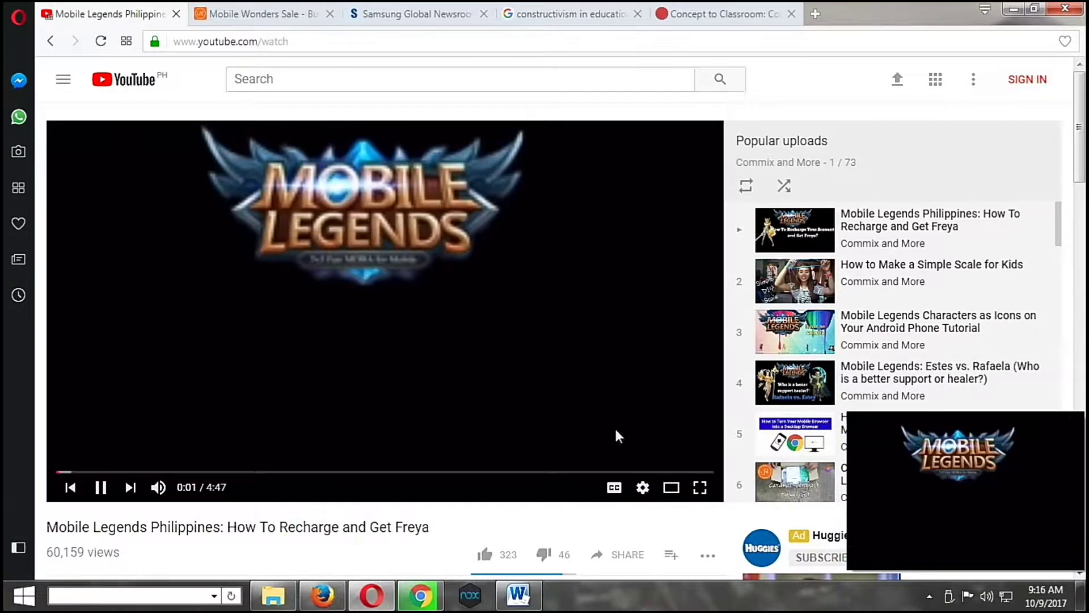
Minimize Opera, then bring up Chrome briefly and minimize it too
{"action": "left_click", "coordinate": [1012, 11]}
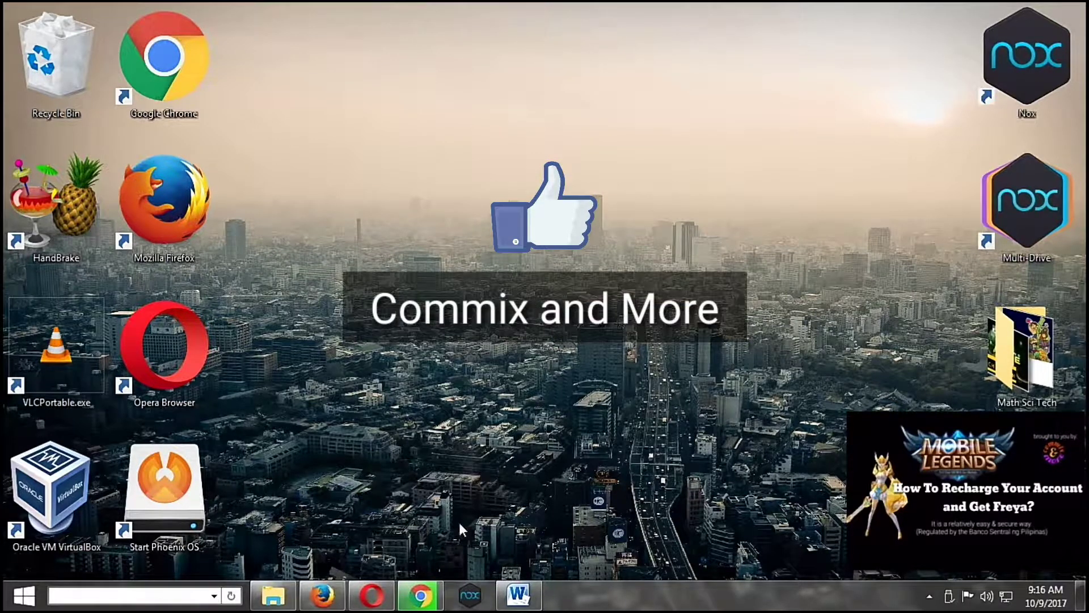
{"action": "left_click", "coordinate": [432, 598]}
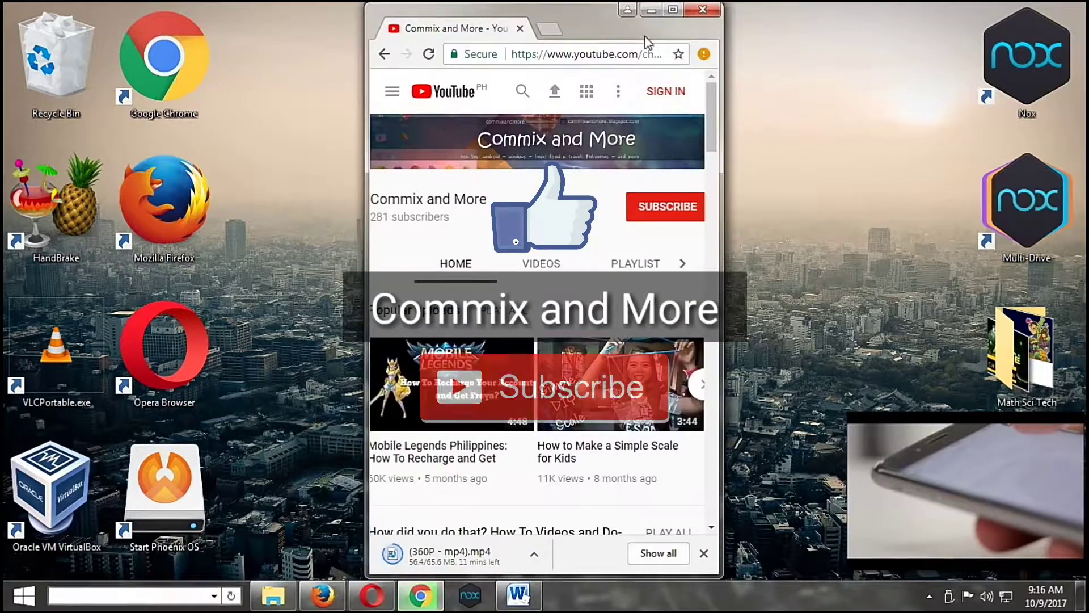
{"action": "left_click", "coordinate": [652, 10]}
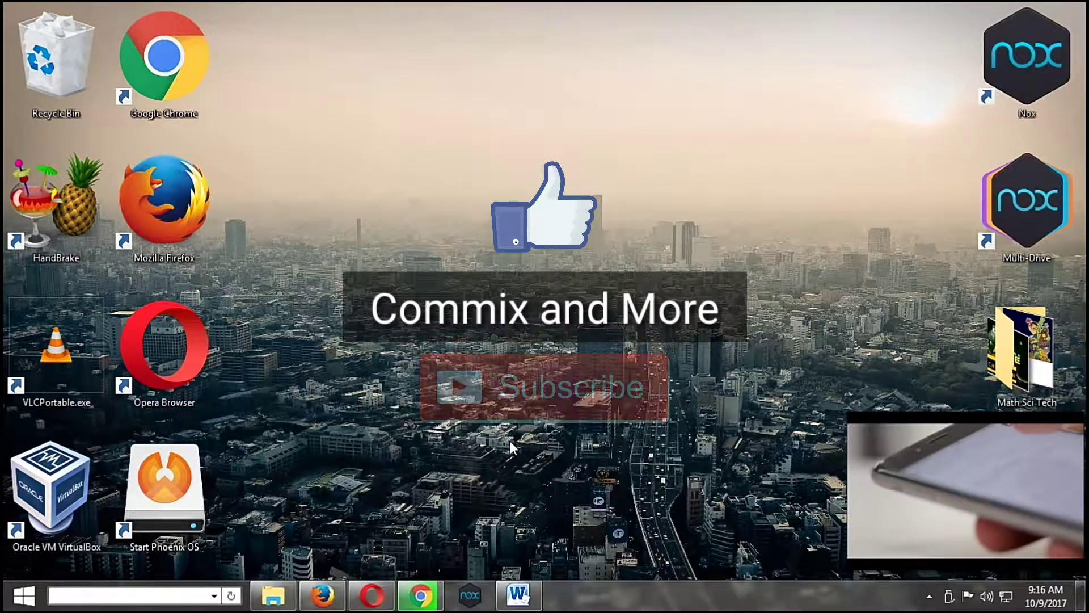